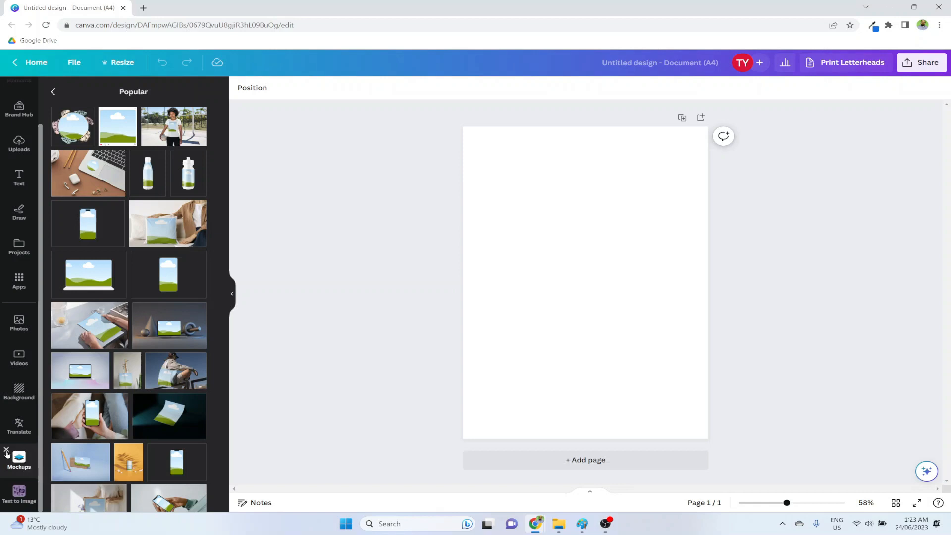
# - Remove the Mockups shortcut from the sidebar, then search the app library for "Mockups" and open the app
pyautogui.click(7, 450)
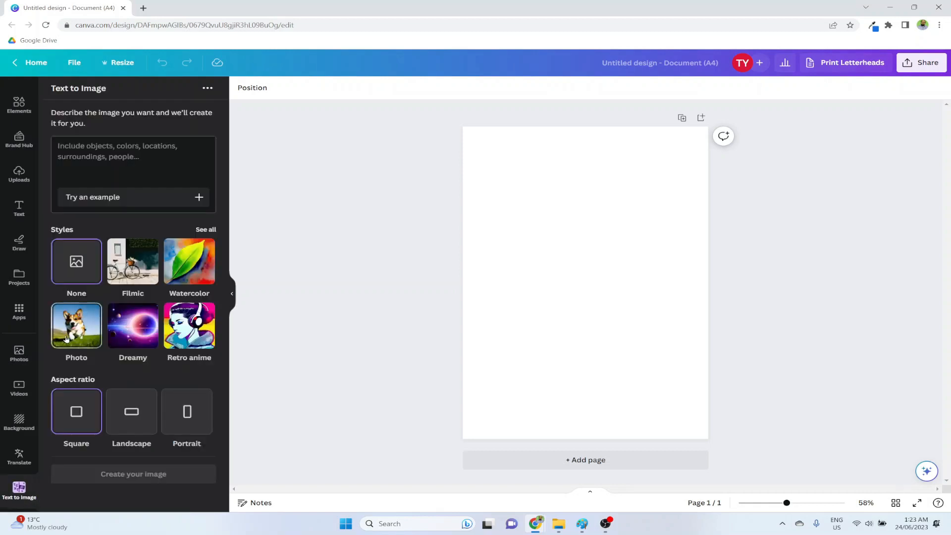
pyautogui.click(18, 317)
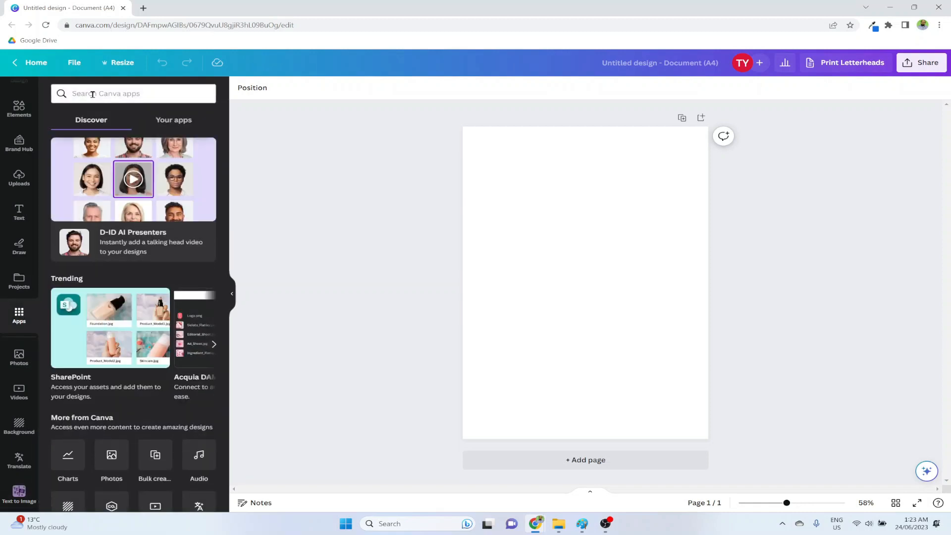
pyautogui.write('Mockups')
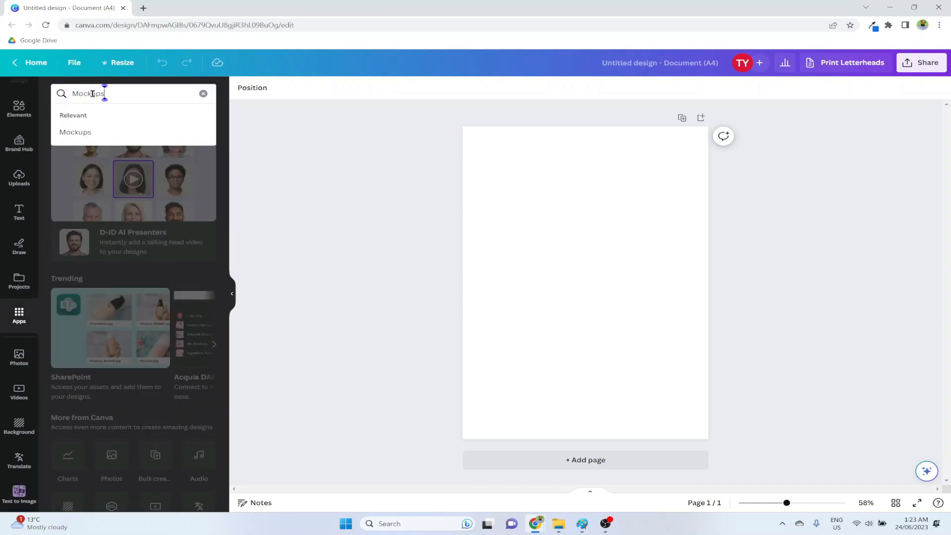
pyautogui.press('Return')
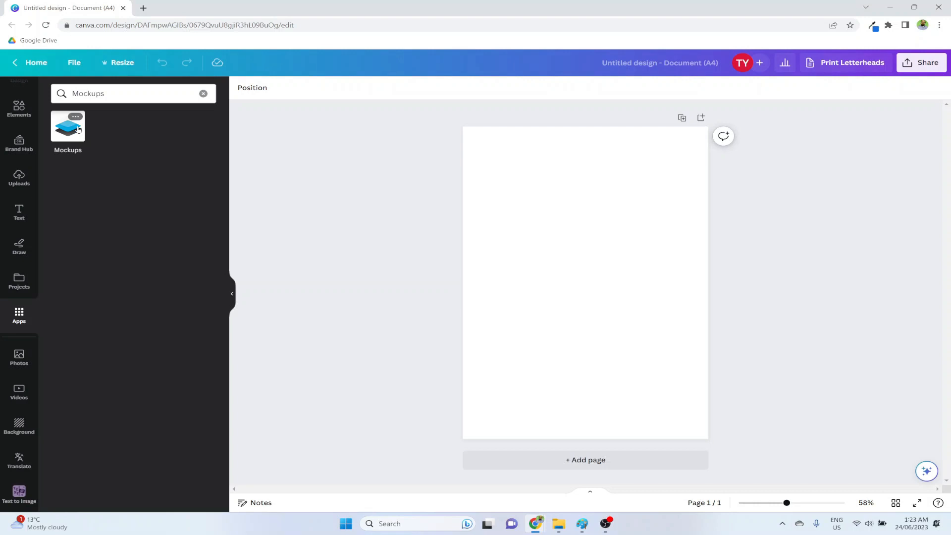
pyautogui.click(76, 130)
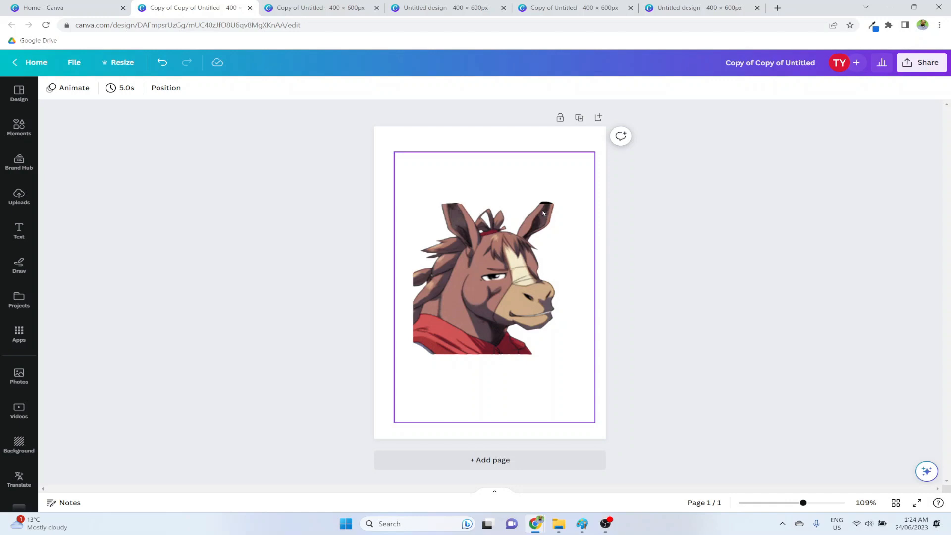
# - Review the open example designs showing the horse artwork on a T-shirt, a tote bag and a mug
pyautogui.hotkey('ctrl', 'Tab')
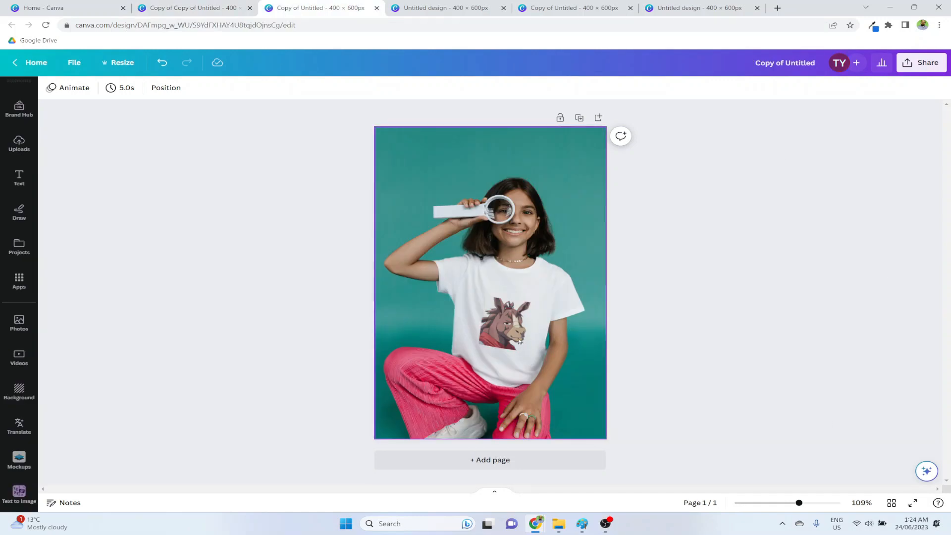
pyautogui.hotkey('ctrl', 'Tab')
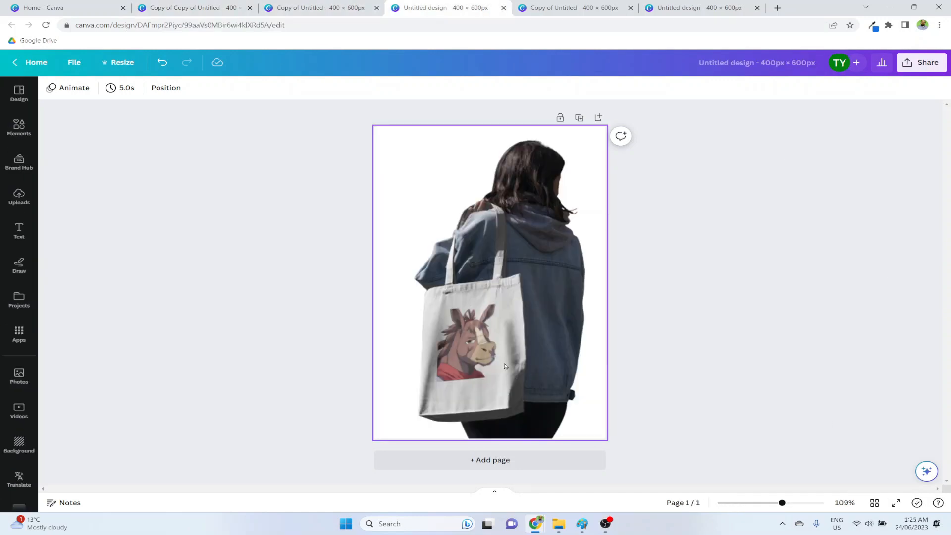
pyautogui.hotkey('ctrl', 'Tab')
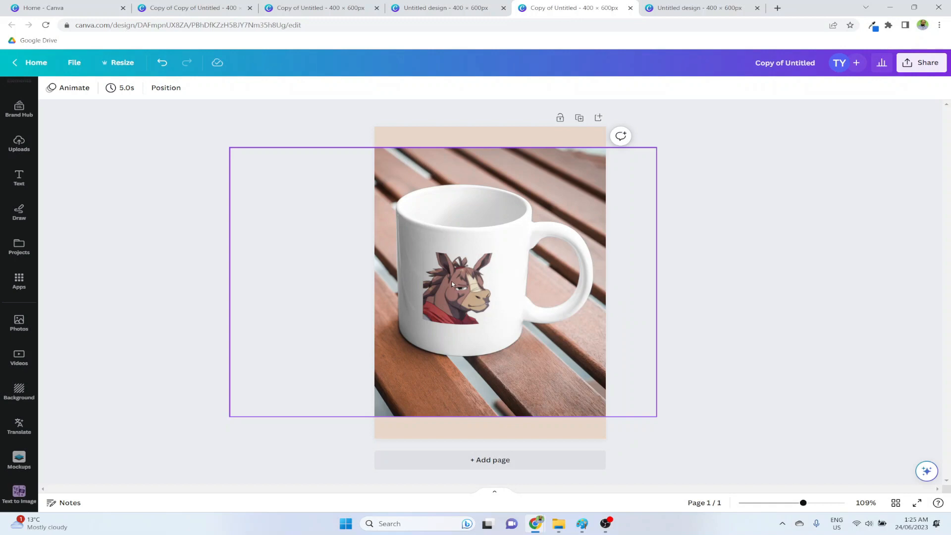
pyautogui.hotkey('ctrl', 'Tab')
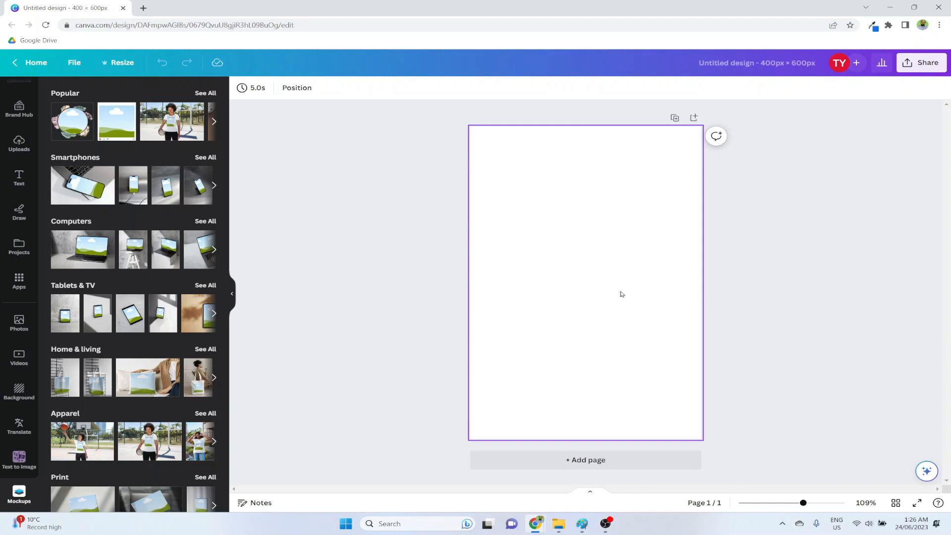
# - Add the Apparel mockup of the bearded man in a white hoodie and enlarge it to the full page width
pyautogui.click(19, 142)
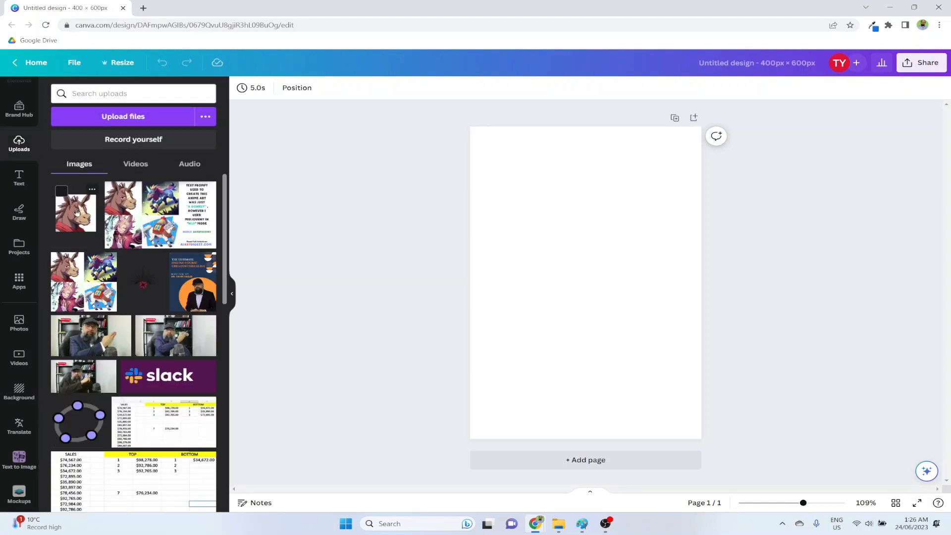
pyautogui.click(20, 493)
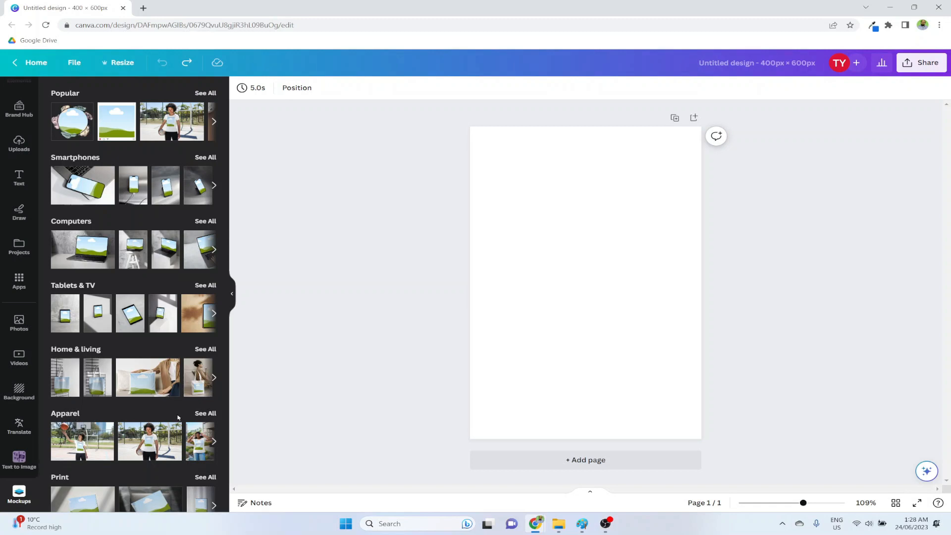
pyautogui.click(205, 413)
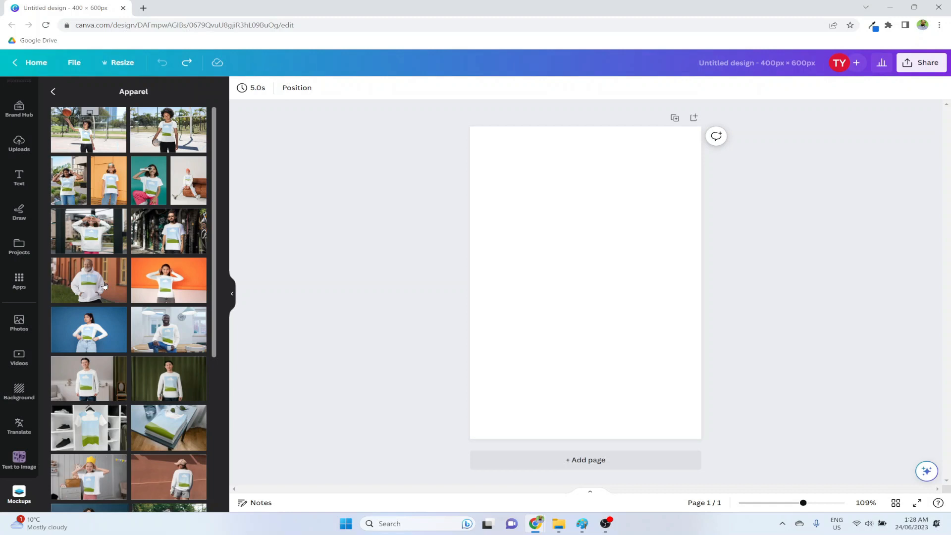
pyautogui.click(104, 285)
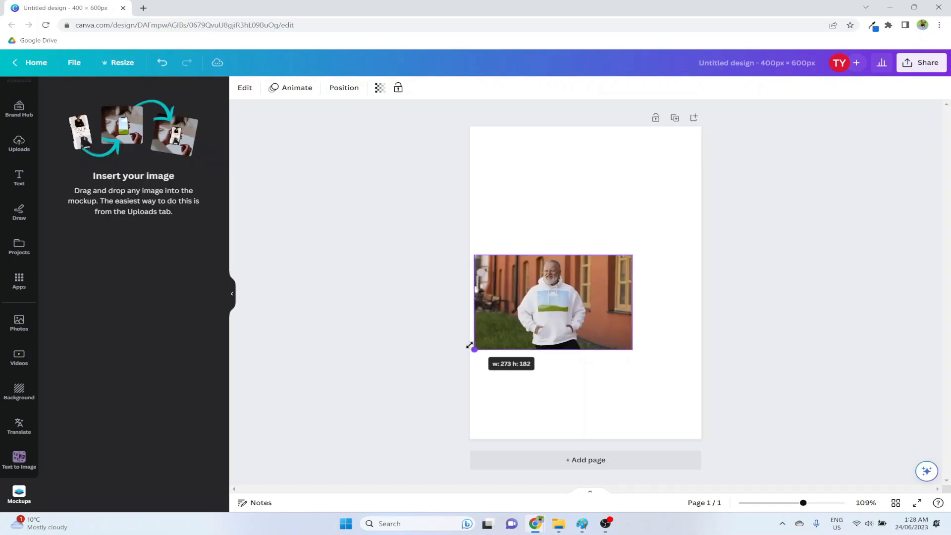
pyautogui.moveTo(472, 349); pyautogui.dragTo(471, 352)
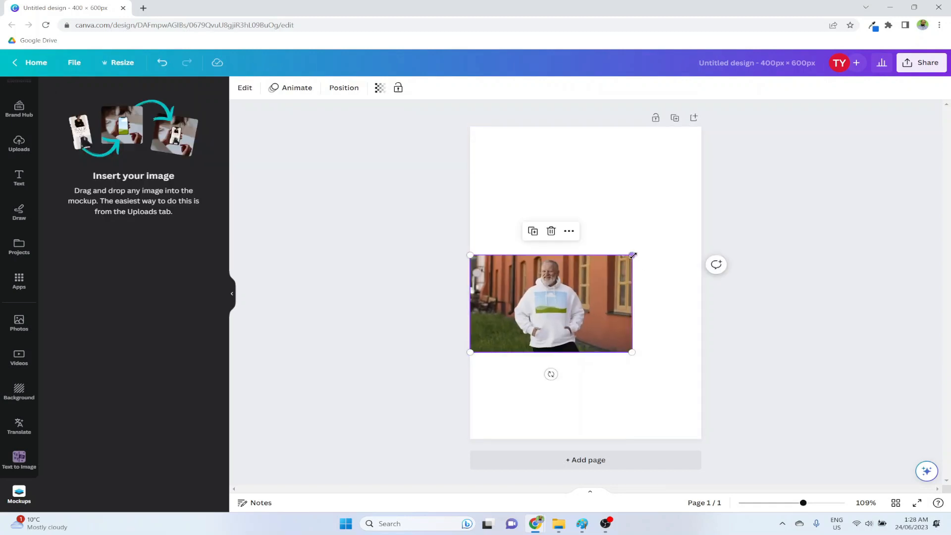
pyautogui.moveTo(634, 255); pyautogui.dragTo(702, 210)
# - Place the uploaded horse image on the front of the hoodie in the mockup
pyautogui.click(19, 144)
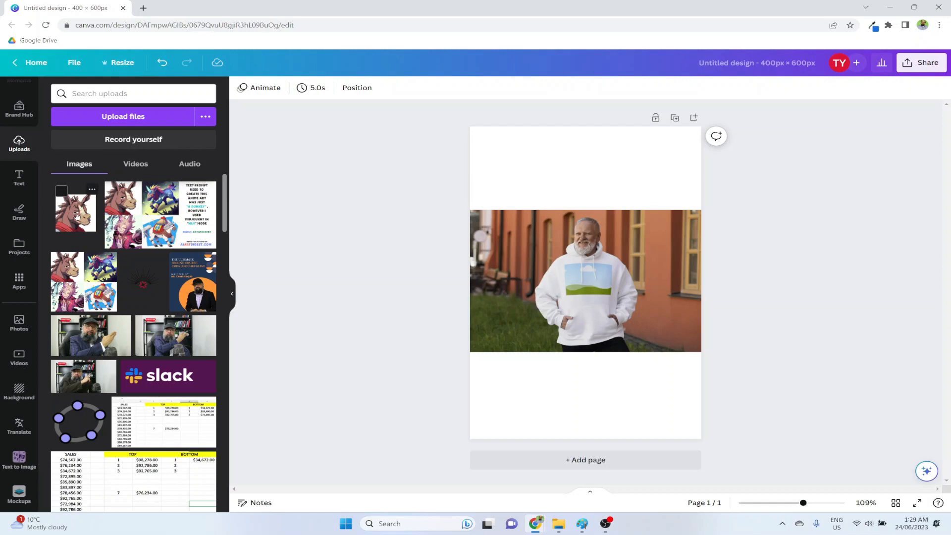
pyautogui.moveTo(77, 216); pyautogui.dragTo(593, 263)
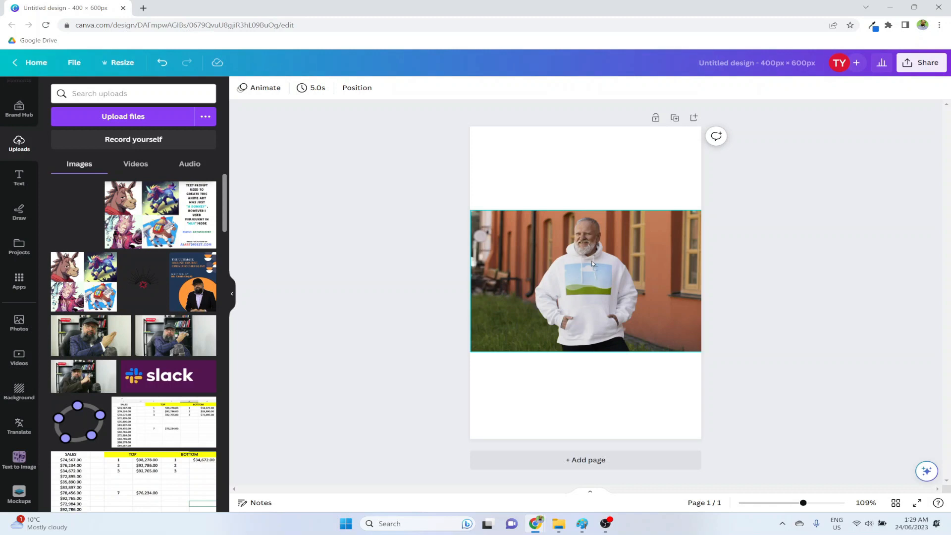
pyautogui.moveTo(592, 264); pyautogui.dragTo(592, 264)
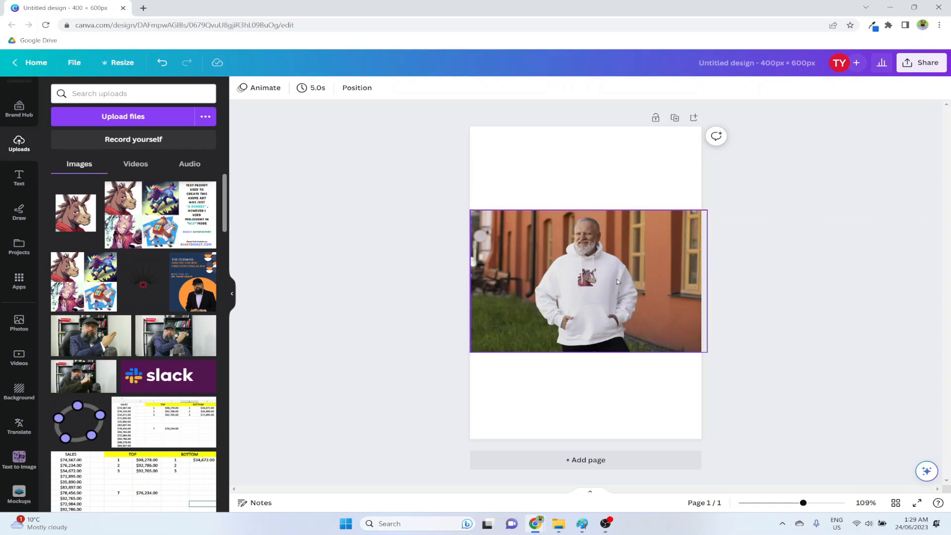
# - Enlarge the hoodie mockup past both side edges of the page and set its image fit to Fill
pyautogui.moveTo(707, 210); pyautogui.dragTo(776, 168)
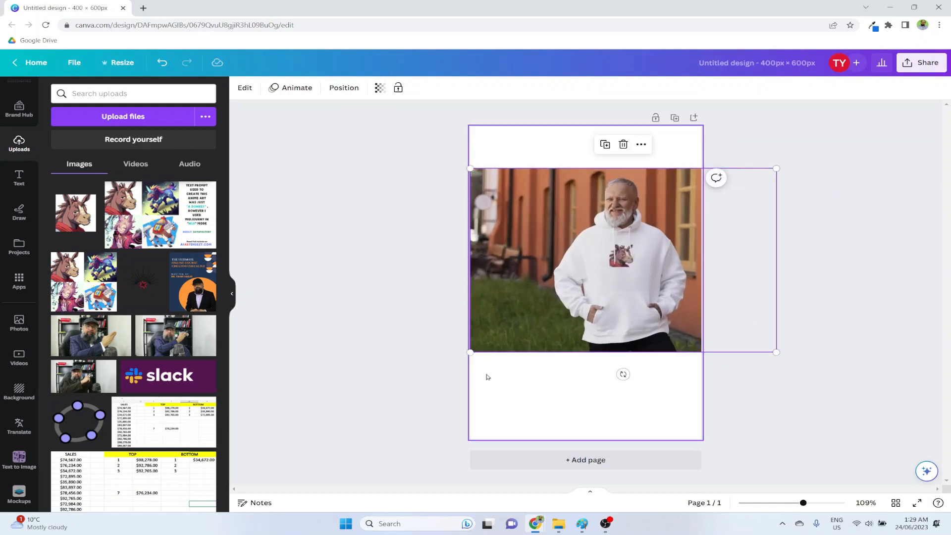
pyautogui.moveTo(471, 349); pyautogui.dragTo(393, 398)
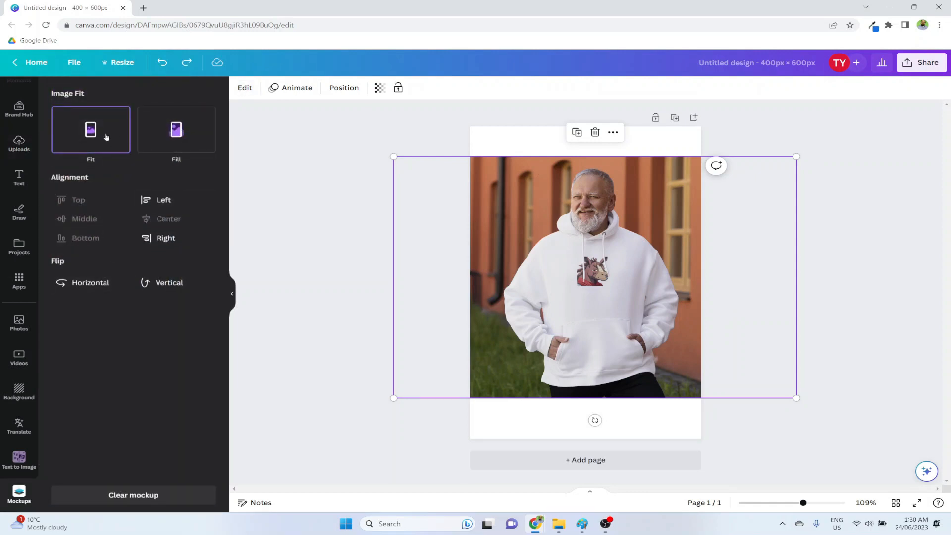
pyautogui.click(200, 144)
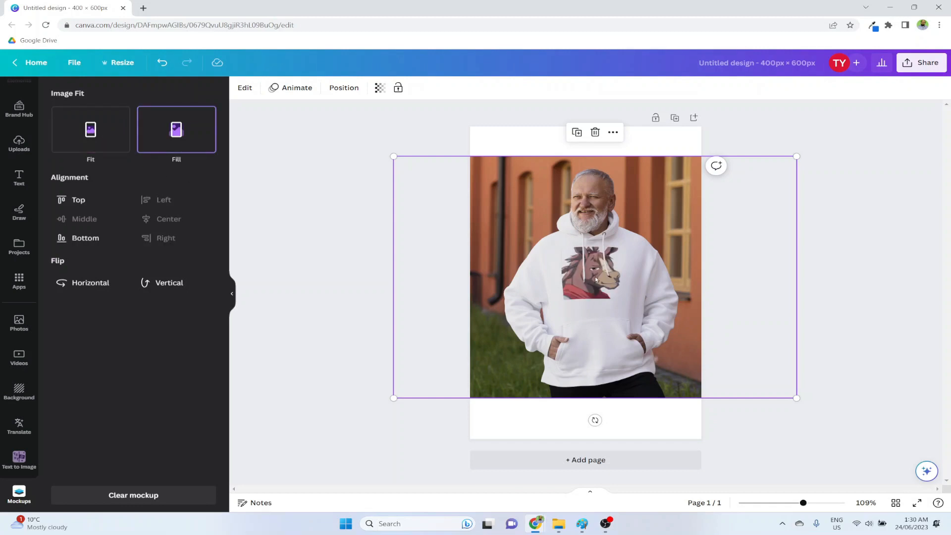
pyautogui.click(878, 290)
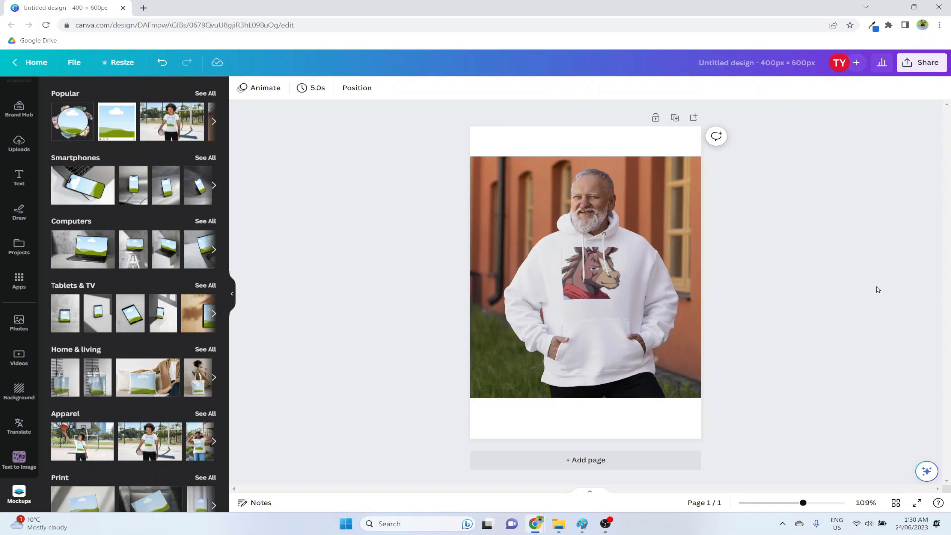
# - Clear the horse image from the hoodie mockup and delete the mockup from the page
pyautogui.click(617, 351)
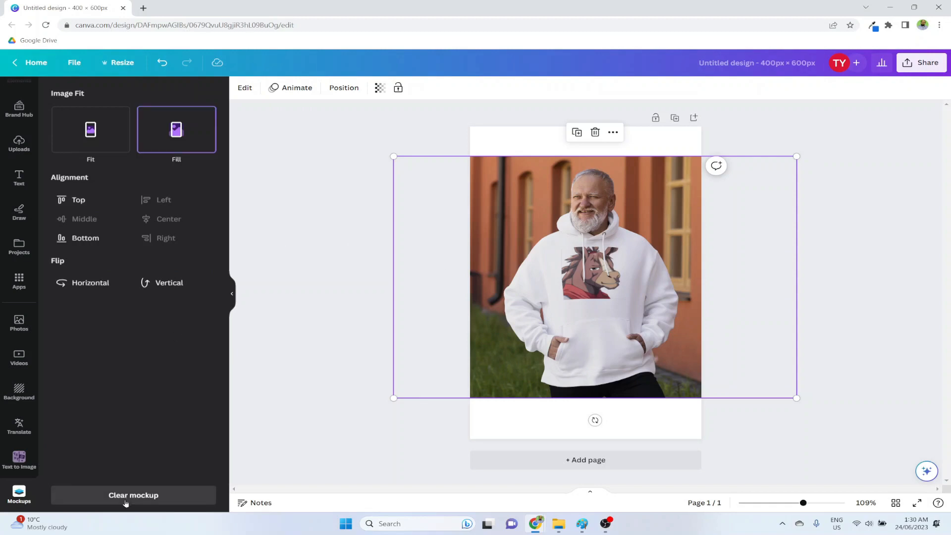
pyautogui.click(127, 496)
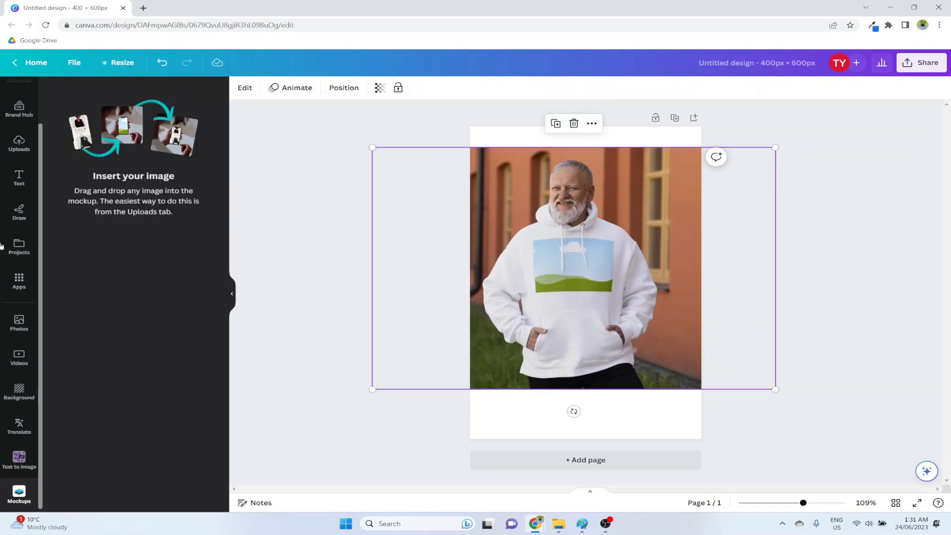
pyautogui.press('Delete')
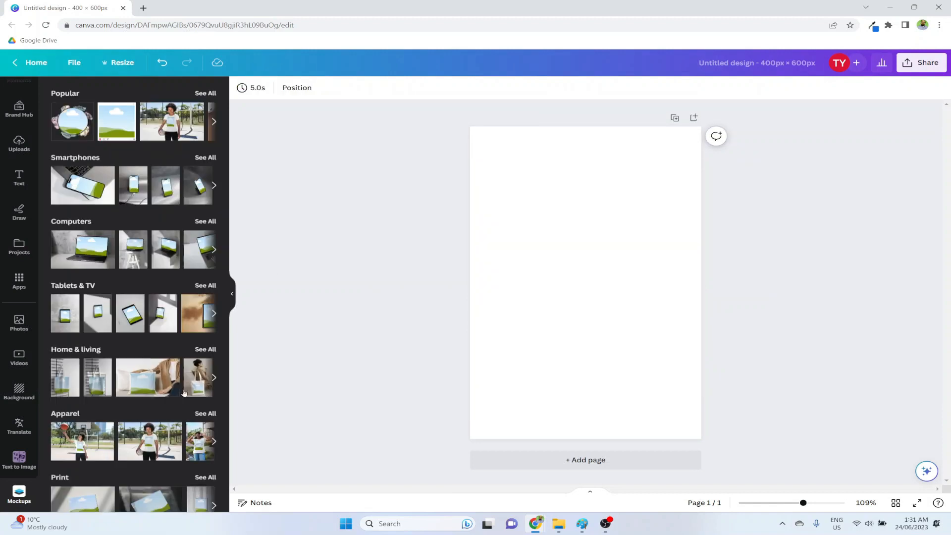
# - Add the Home & living pillow mockup, enlarged past the page width, and place the uploaded horse image on the pillow
pyautogui.click(155, 385)
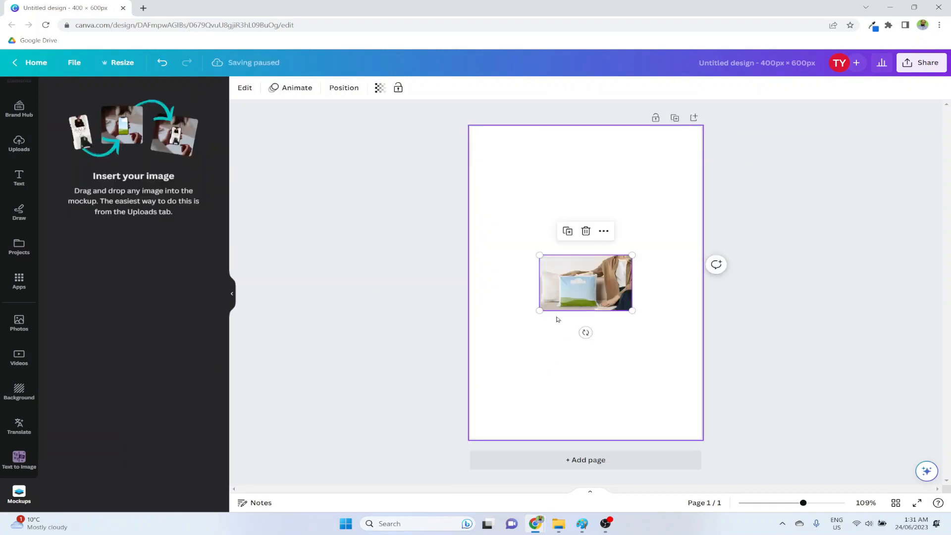
pyautogui.moveTo(539, 310); pyautogui.dragTo(490, 371)
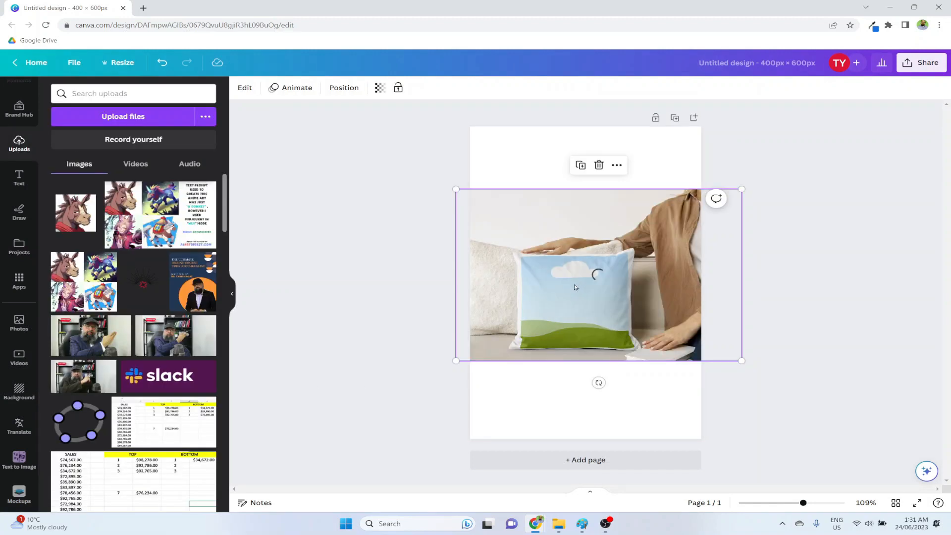
pyautogui.click(808, 342)
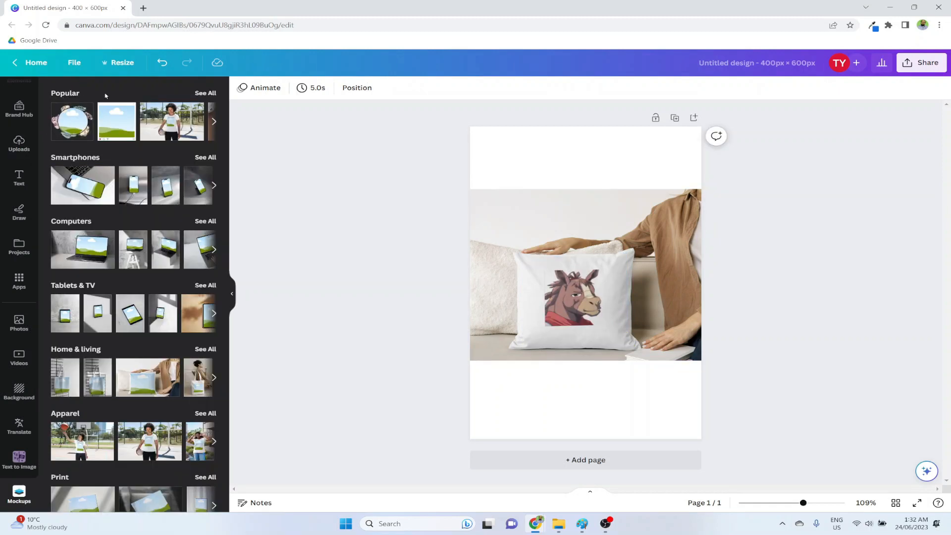
# - Browse the full Popular mockup collection down to its end for other product types
pyautogui.click(212, 95)
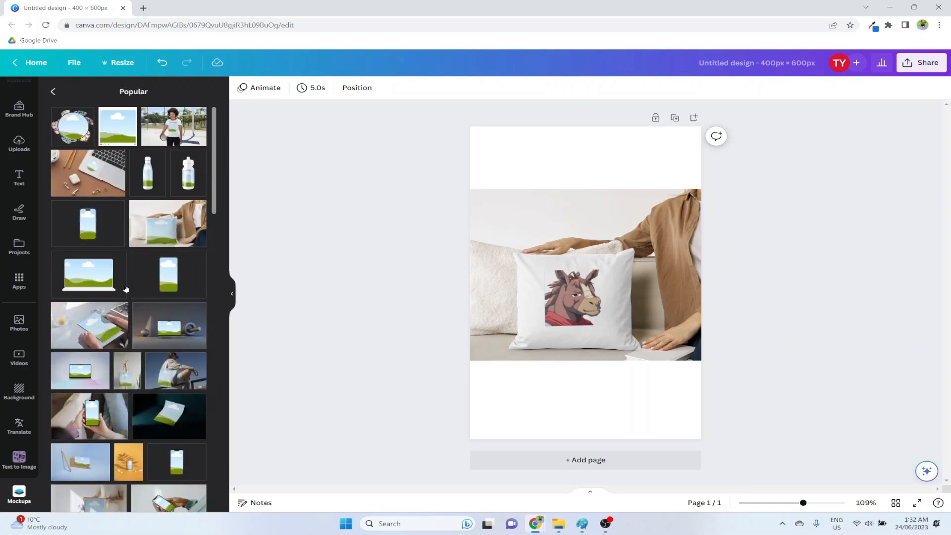
pyautogui.moveTo(214, 166); pyautogui.dragTo(230, 386)
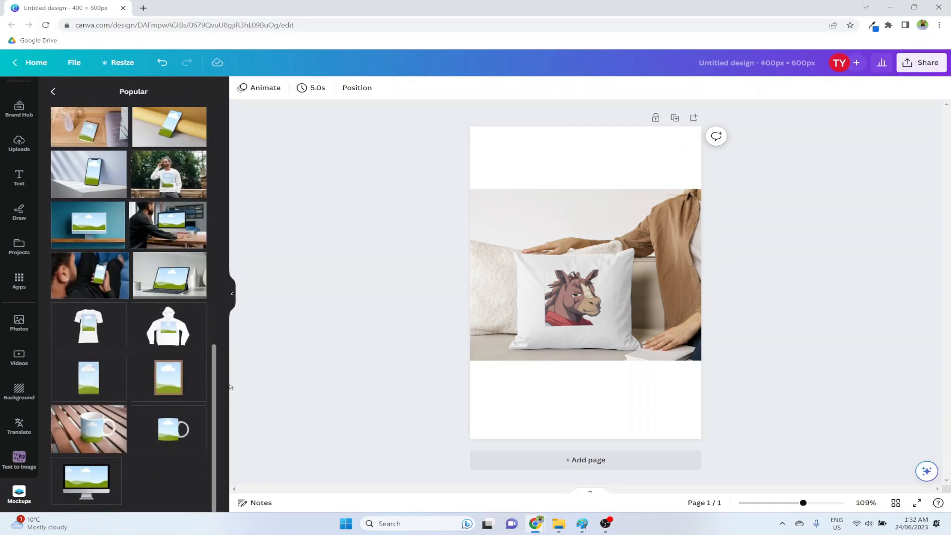